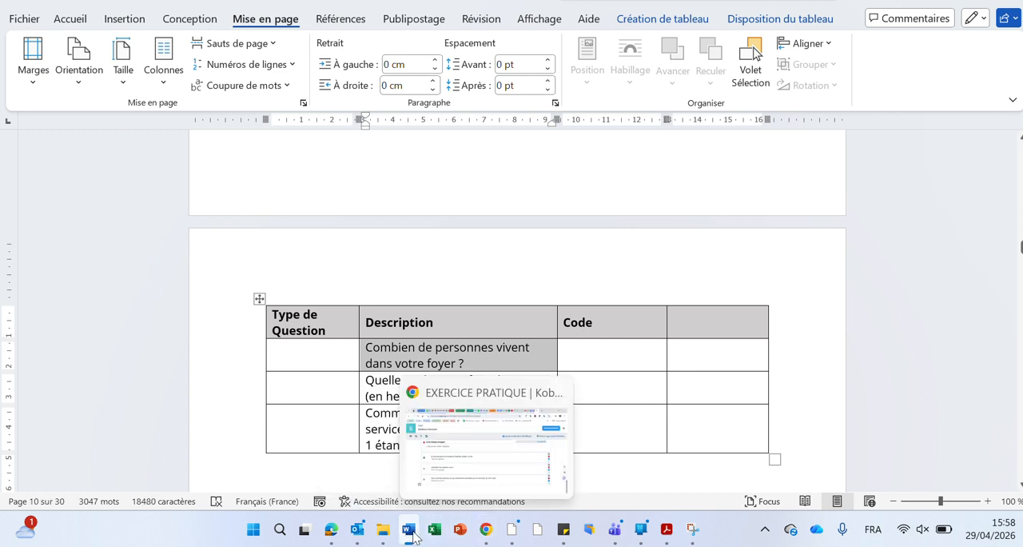
Switch to the KoboToolbox form, add "Combien de personnes vivent dans votre foyer ?" as a Chiffre question, and save the form.
left_click(486, 531)
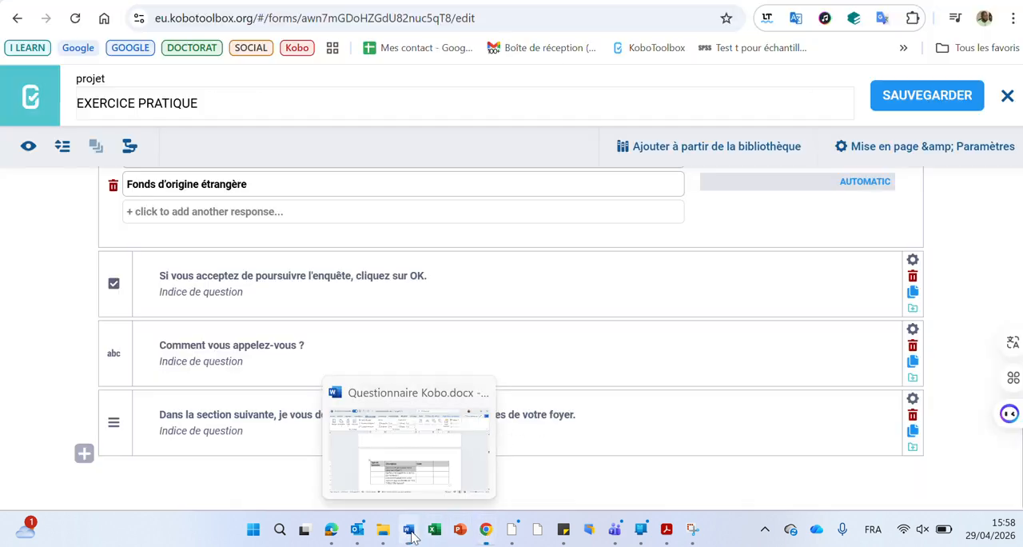
left_click(85, 455)
type("Combien de personnes vivent dans votre foyer ?")
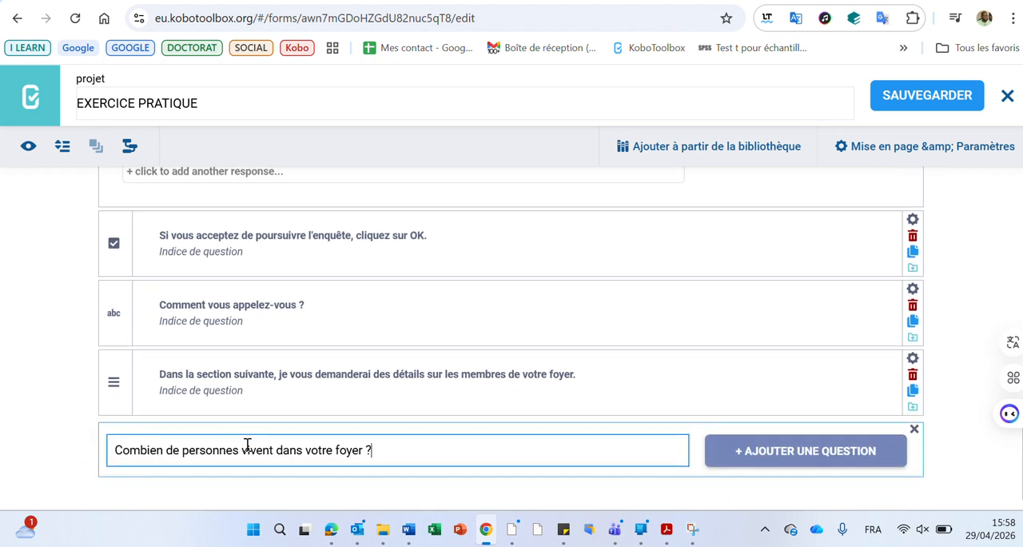
left_click(800, 461)
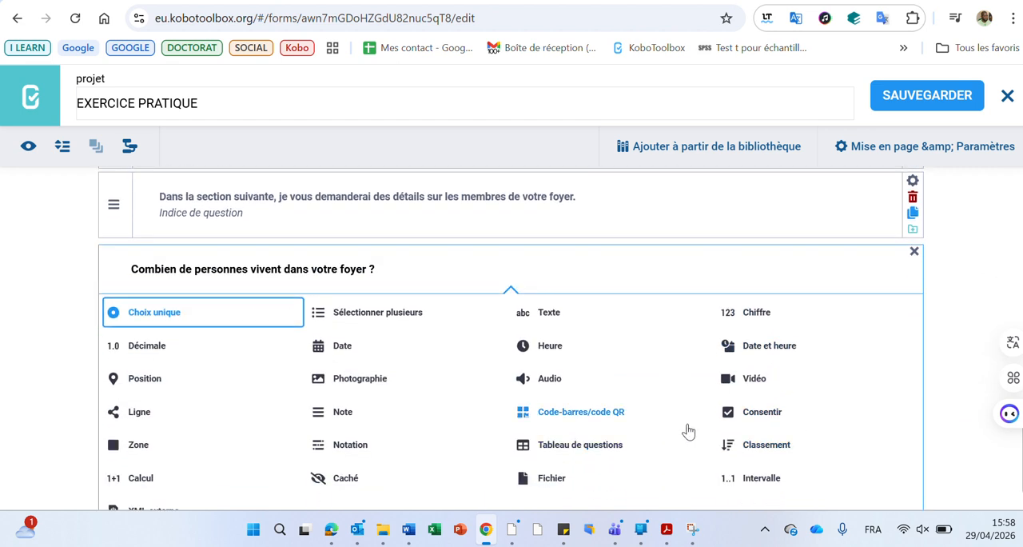
left_click(758, 313)
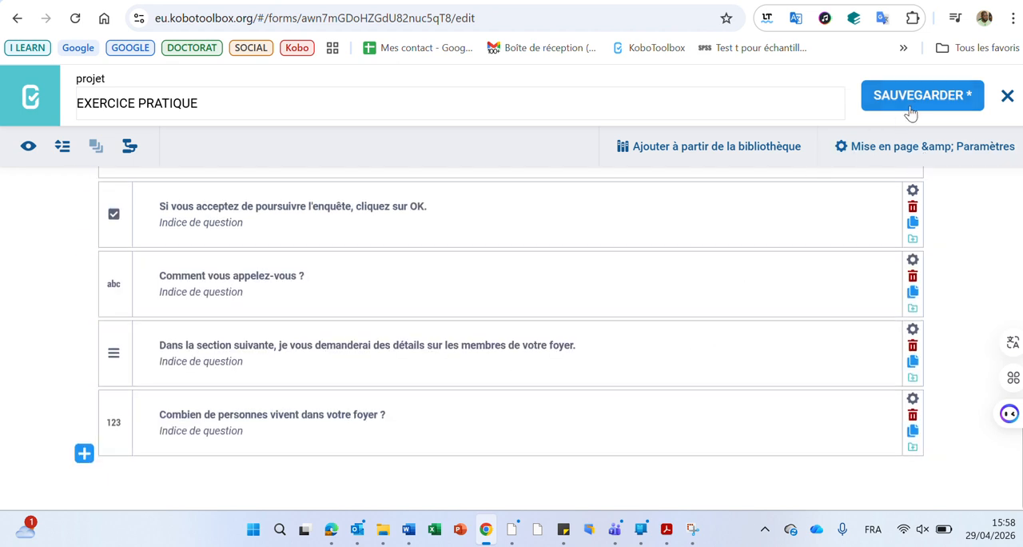
left_click(879, 95)
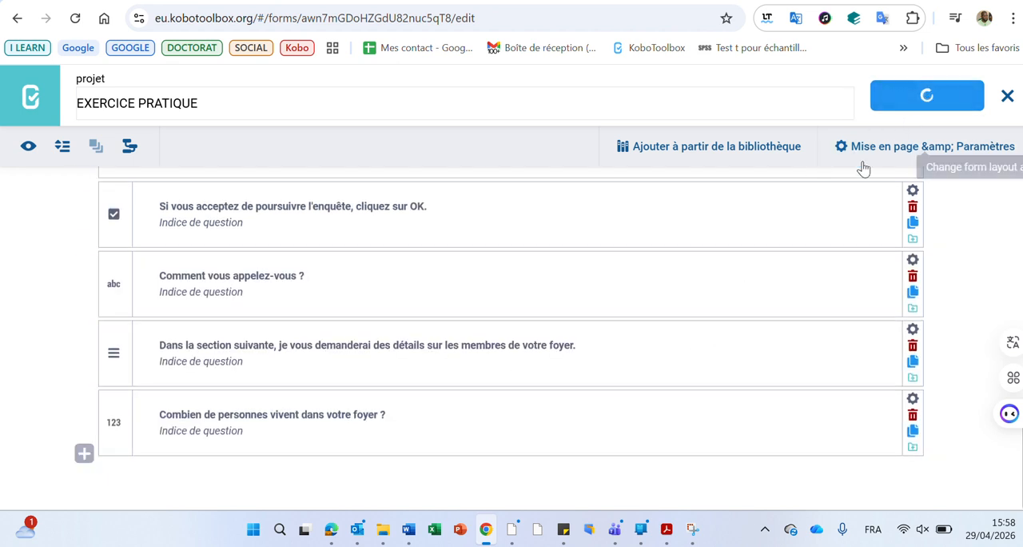
Copy the question "Quelle est la superficie du terrain (en hectares) ?" from the Word questionnaire and return to the KoboToolbox form.
left_click(408, 529)
left_click(363, 390)
key("ctrl+c")
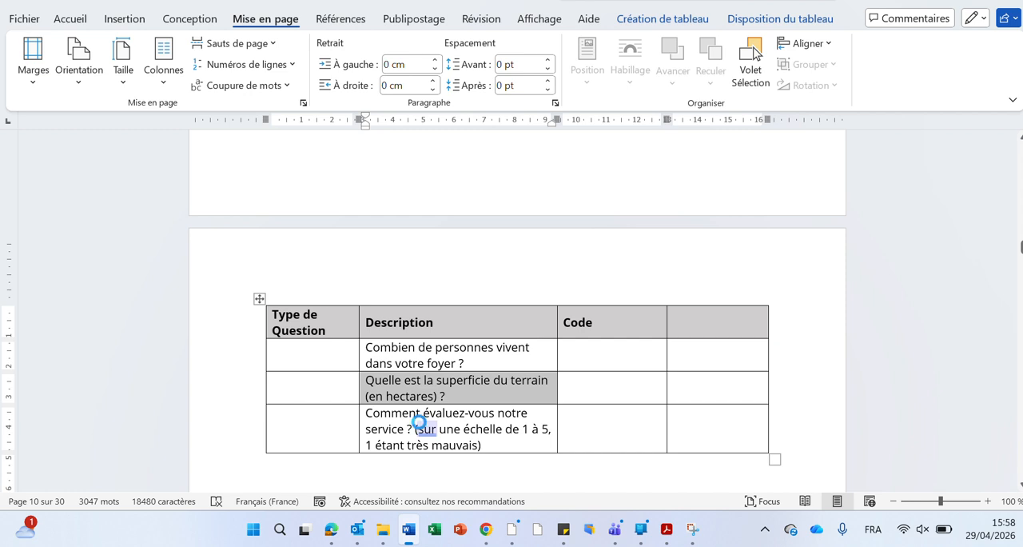
left_click(409, 529)
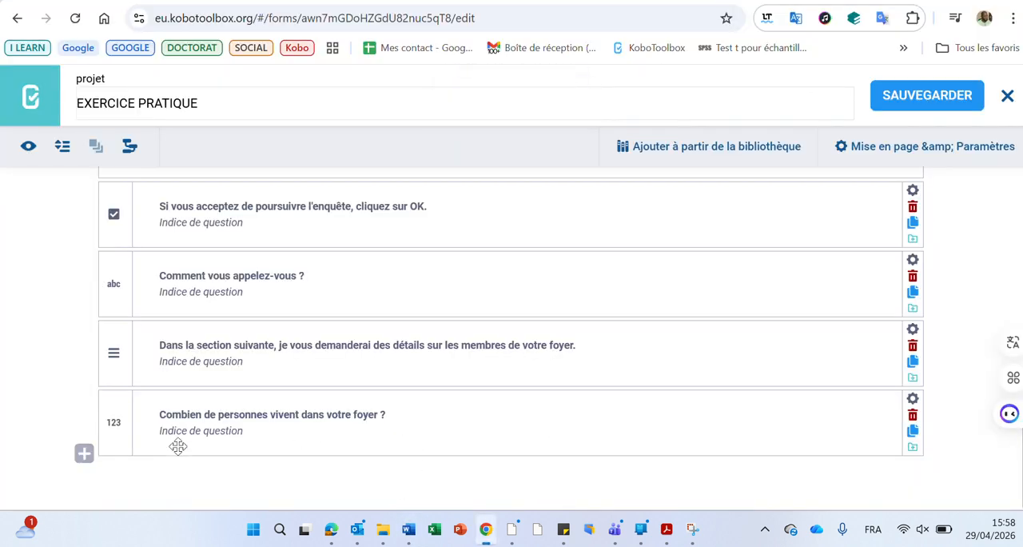
Add the copied land area question at the end of the form as a Décimale question and save the form.
left_click(84, 454)
key("ctrl+v")
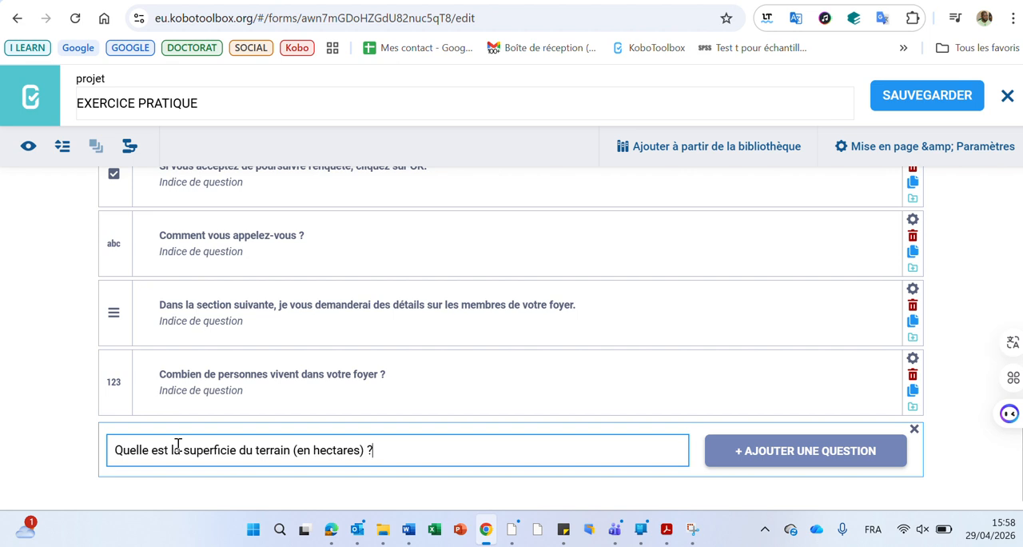
left_click(795, 450)
scroll(795, 452, "down", 2)
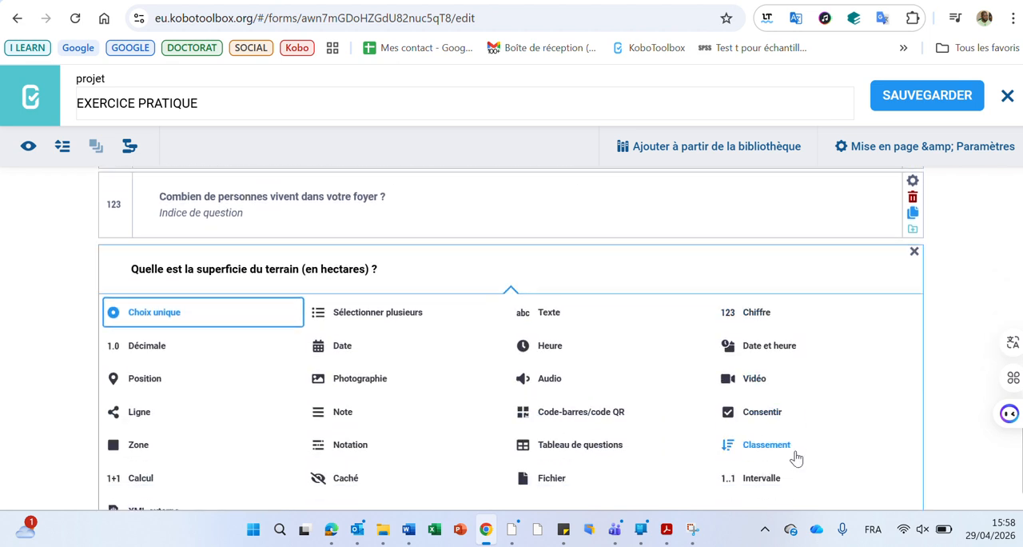
left_click(144, 351)
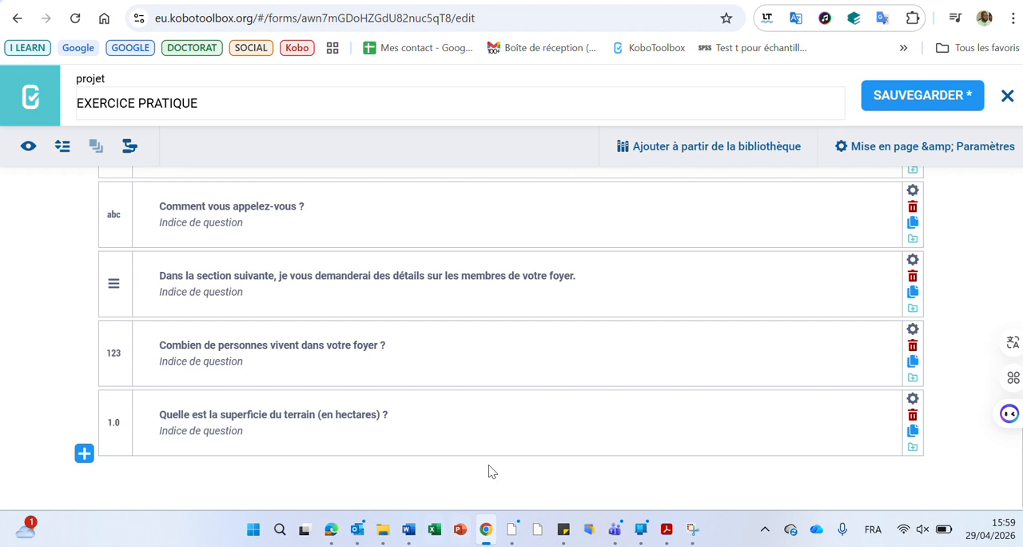
left_click(919, 98)
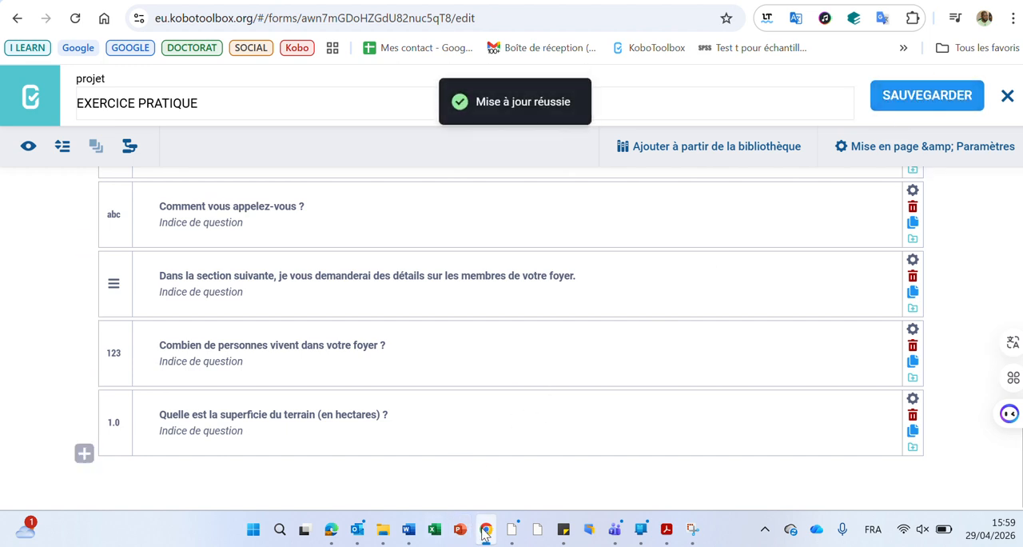
Copy the service rating question "Comment évaluez-vous notre service ?" with its scale note from the Word table and return to the KoboToolbox form.
mouse_move(485, 534)
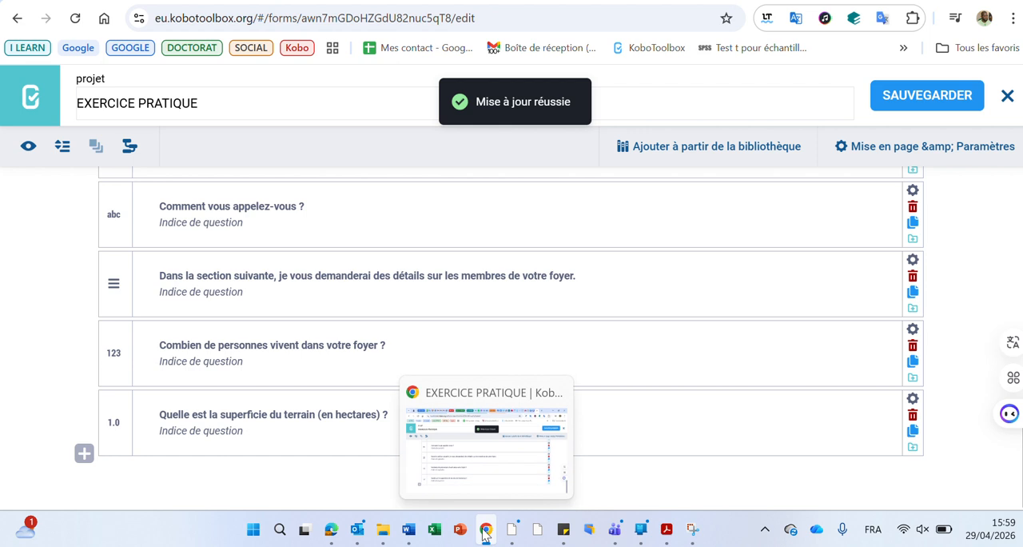
left_click(409, 529)
scroll(345, 390, "down", 3)
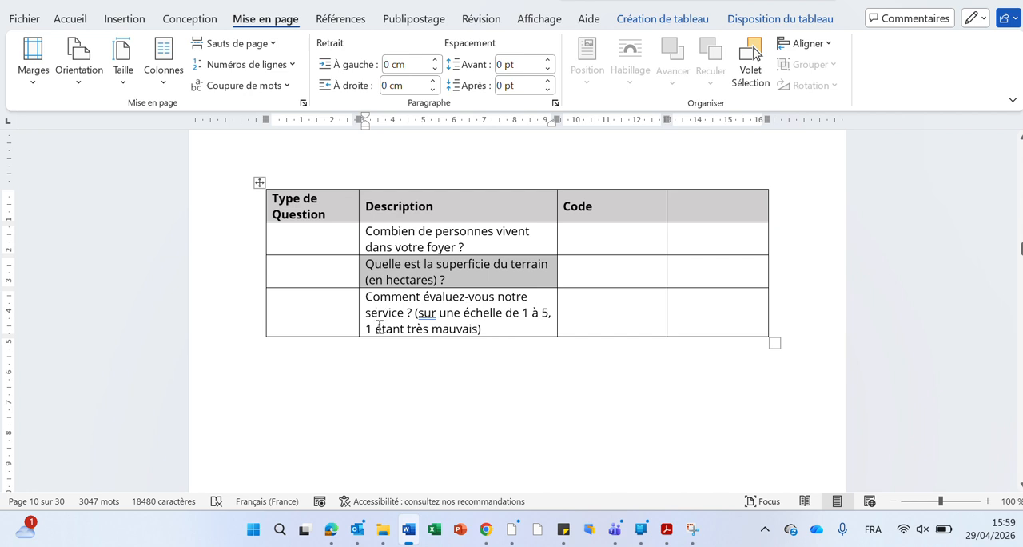
left_click_drag(359, 317, 358, 316)
left_click(358, 317)
key("ctrl+c")
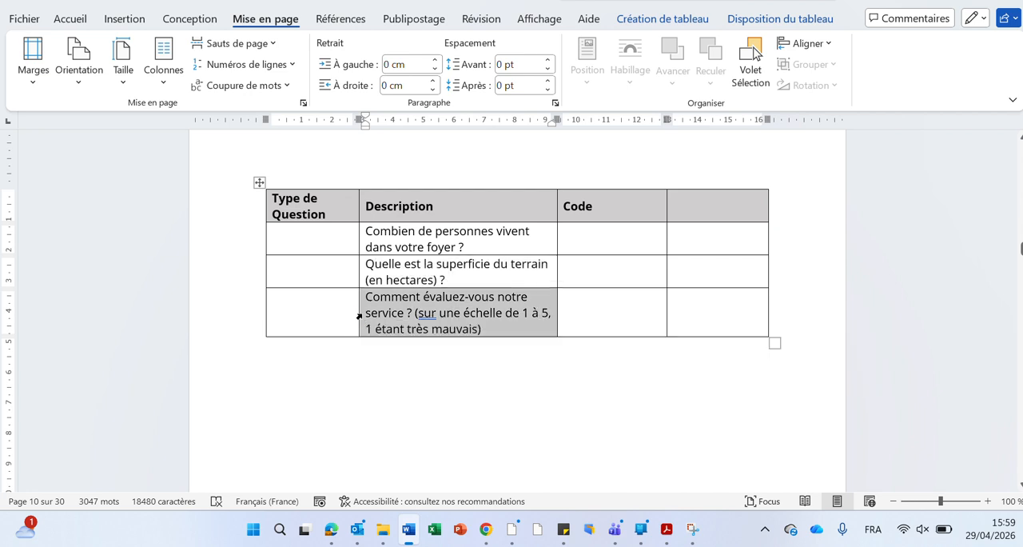
left_click(409, 531)
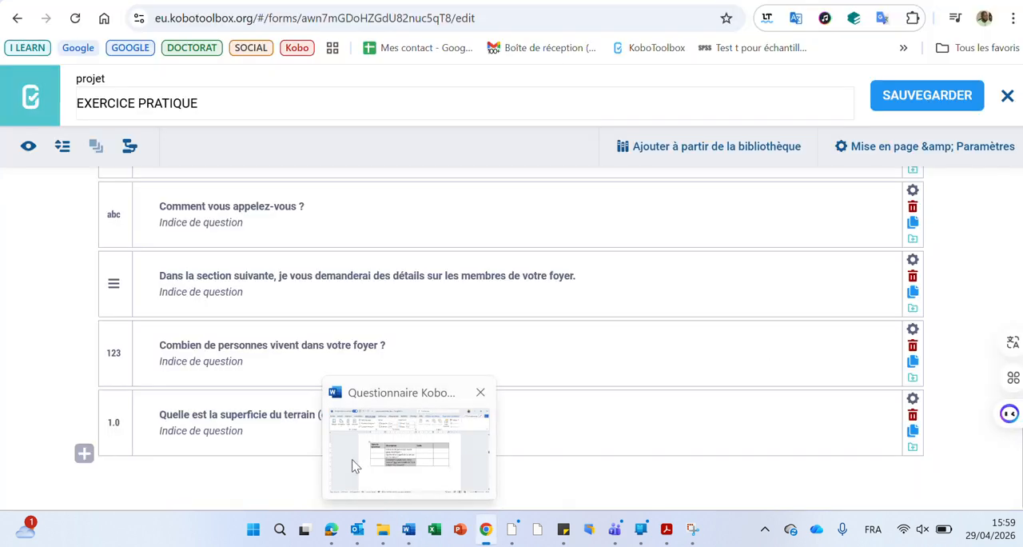
Add the copied service rating question at the end of the form as an Intervalle question.
left_click(84, 454)
key("ctrl+v")
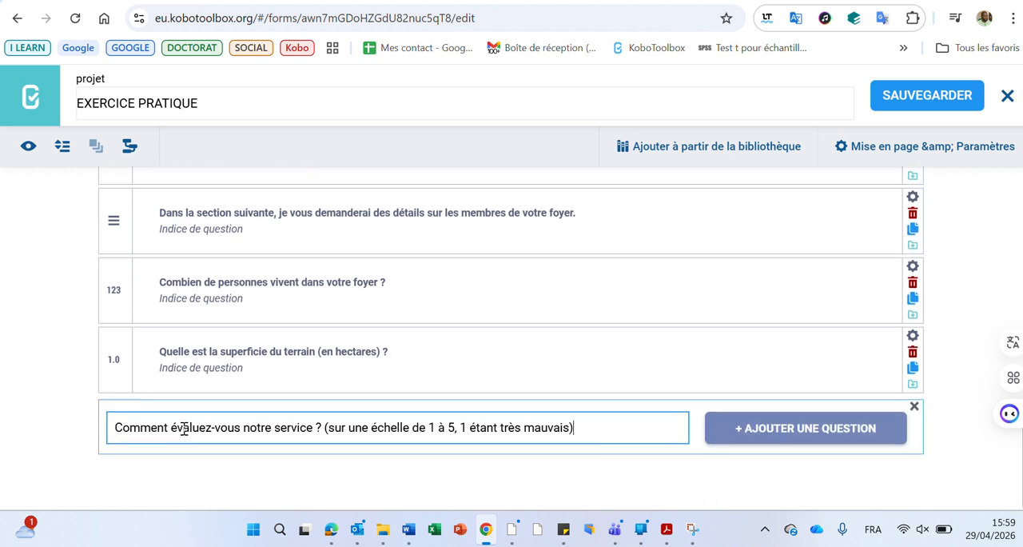
left_click(784, 428)
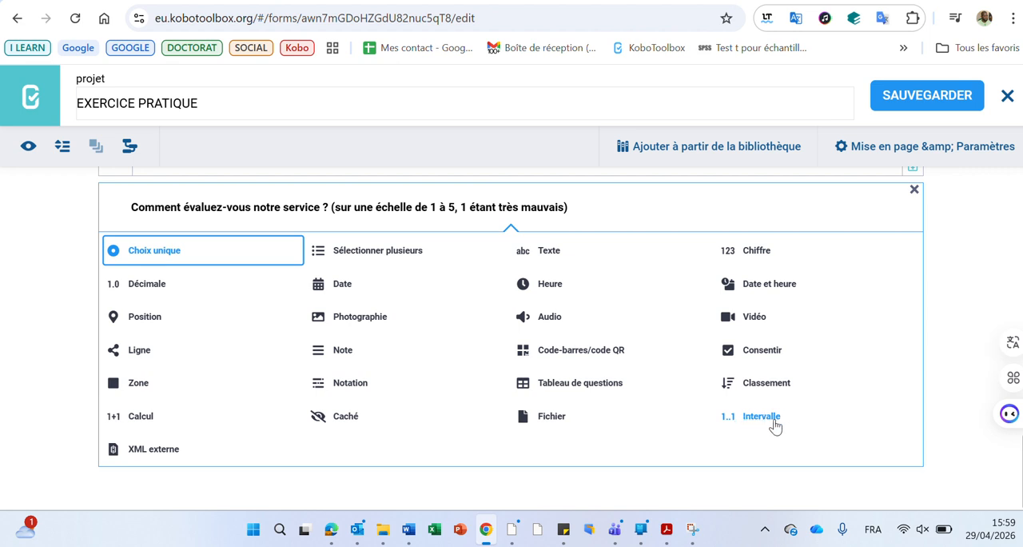
left_click(749, 423)
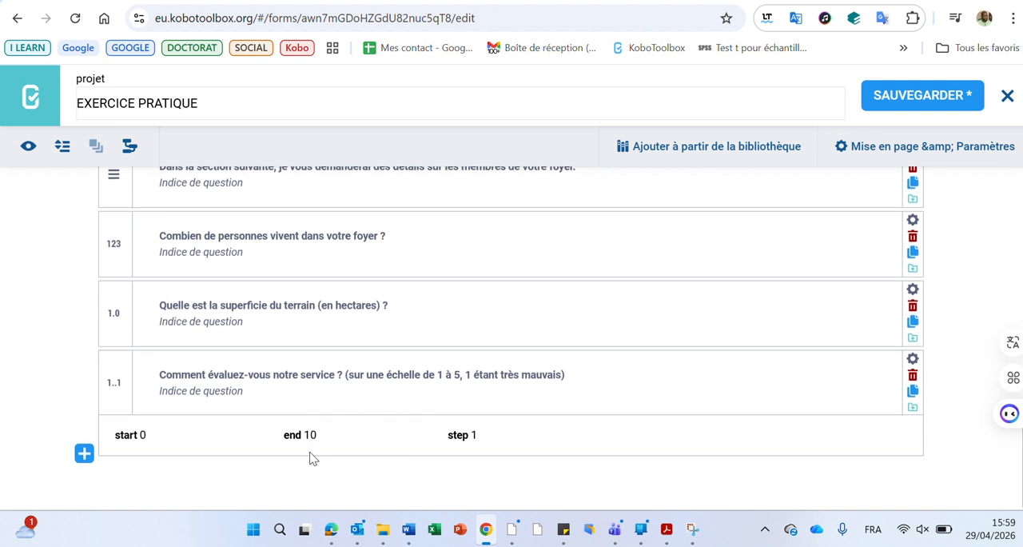
Set the service rating range to start 1, end 5 and step 1, and save the form.
left_click(153, 434)
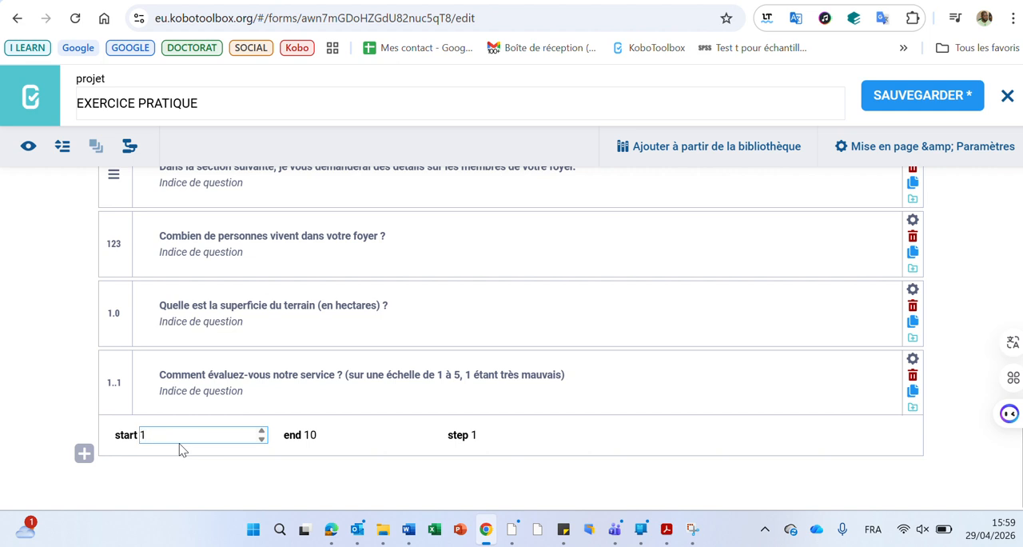
left_click(341, 433)
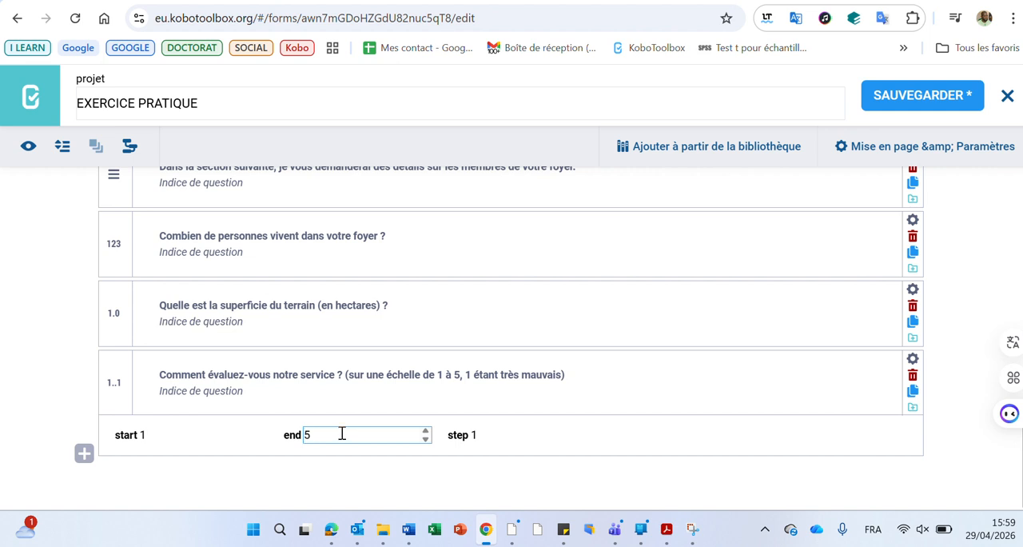
left_click(164, 433)
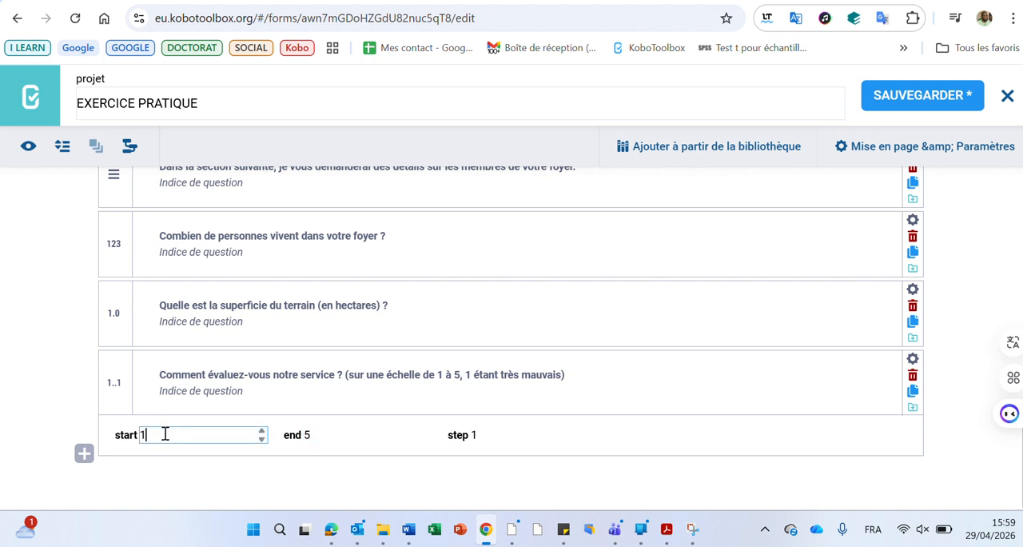
left_click(342, 433)
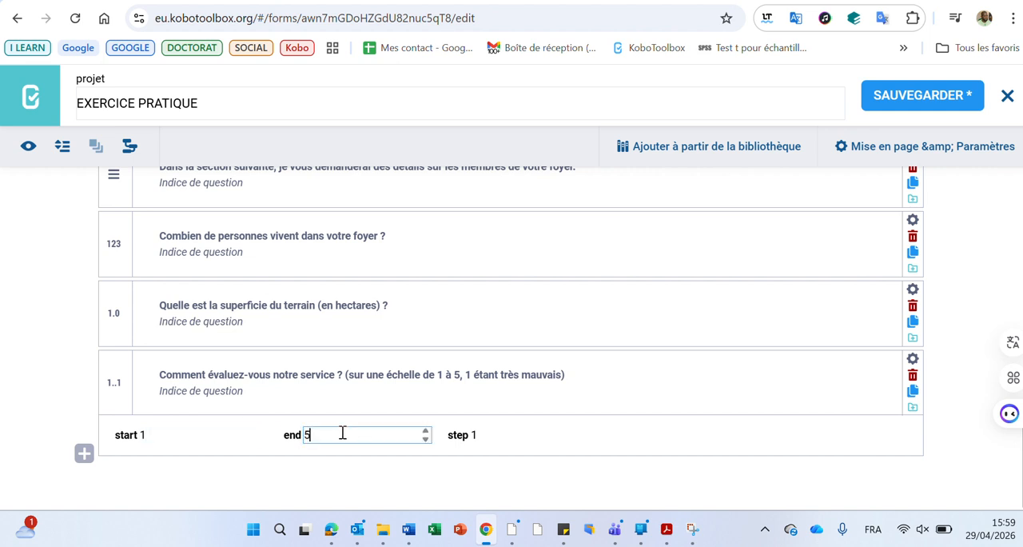
left_click(496, 434)
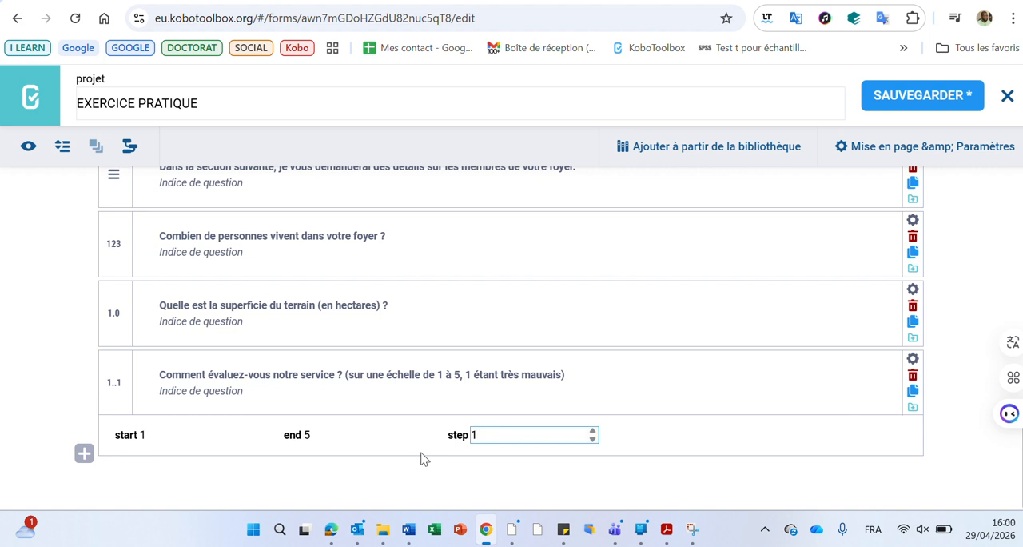
left_click(918, 101)
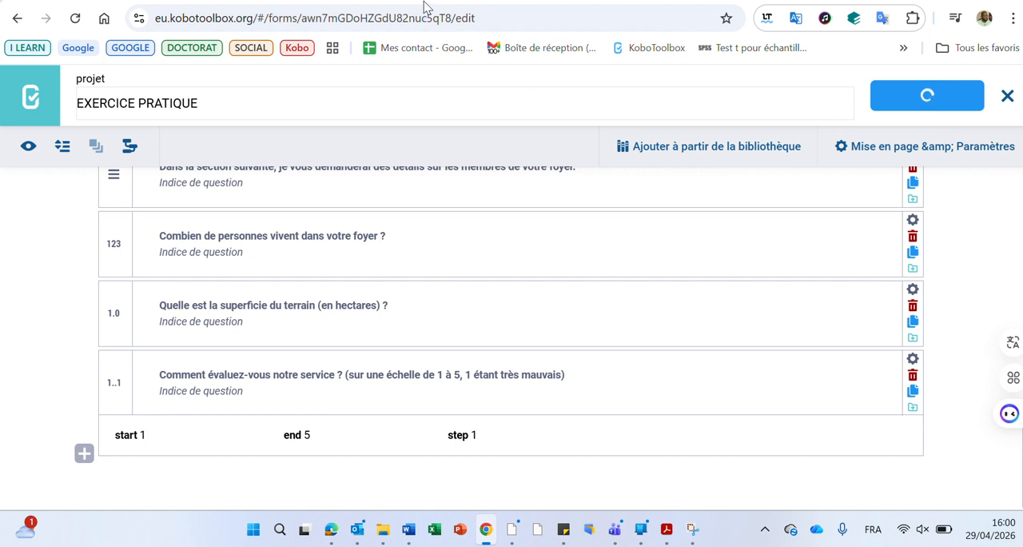
Preview the form and answer 9 for the household size and 1.2 for the land area in hectares.
left_click(28, 145)
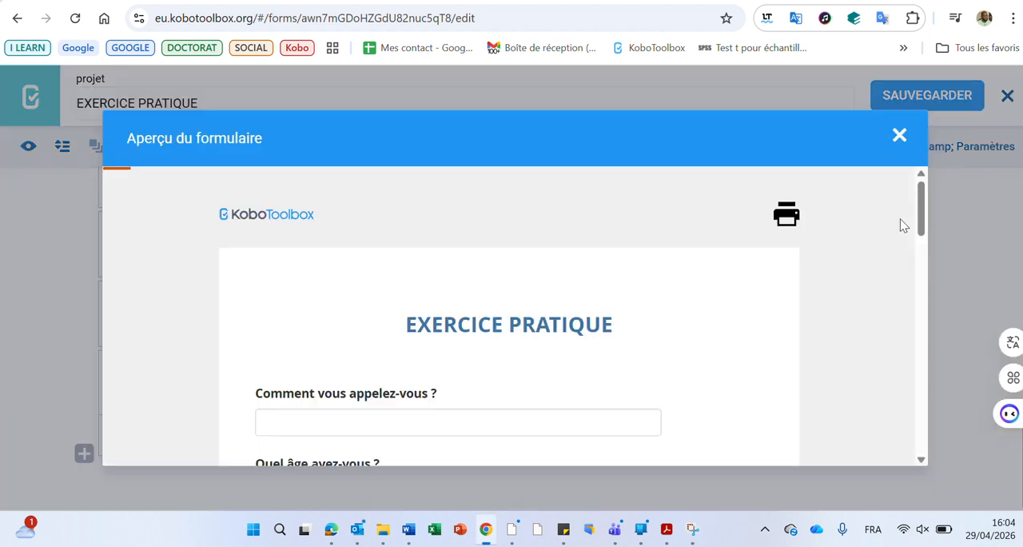
left_click_drag(921, 203, 907, 357)
left_click(332, 258)
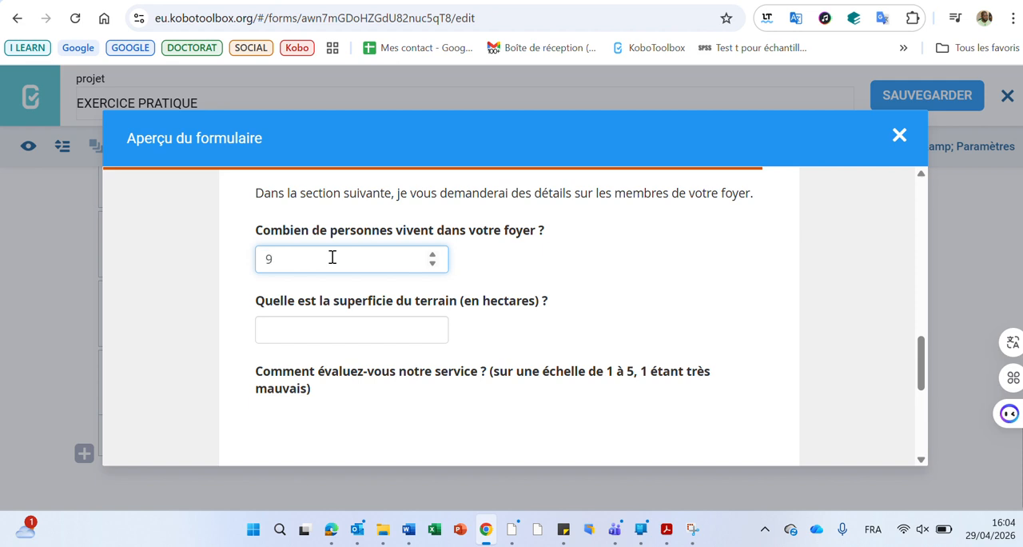
left_click(336, 329)
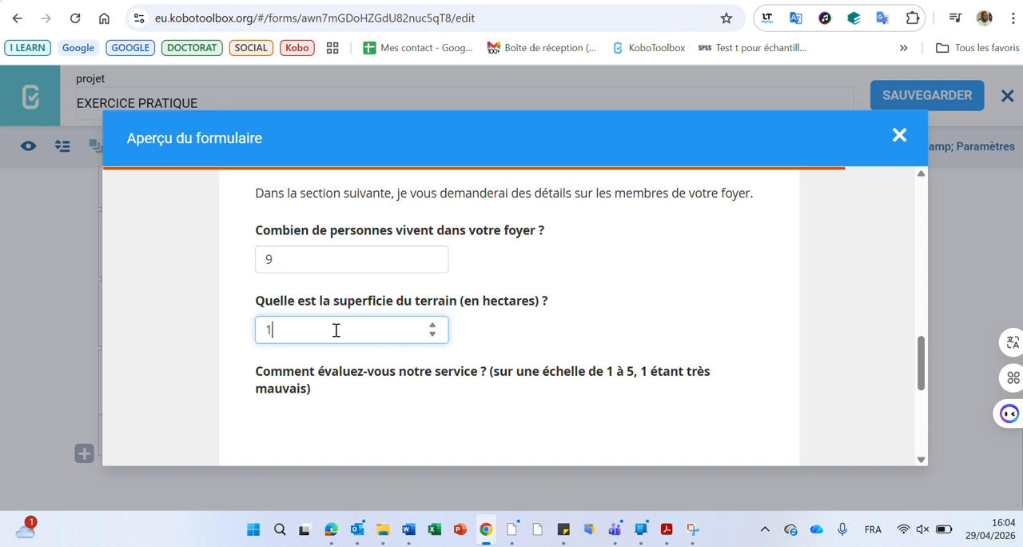
type("1.2")
key("Tab")
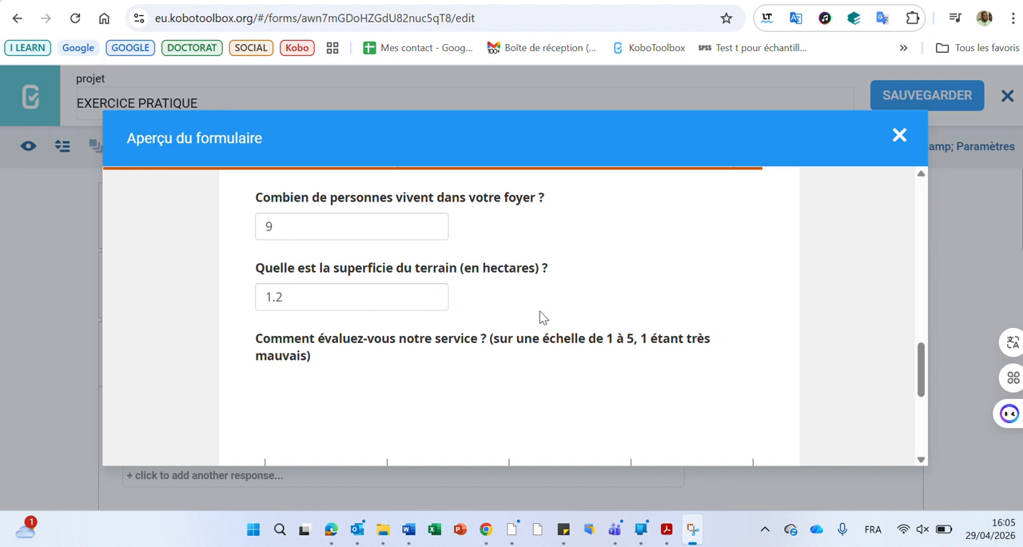
Test the service rating scale in the preview by choosing 3, and close the preview.
left_click(617, 352)
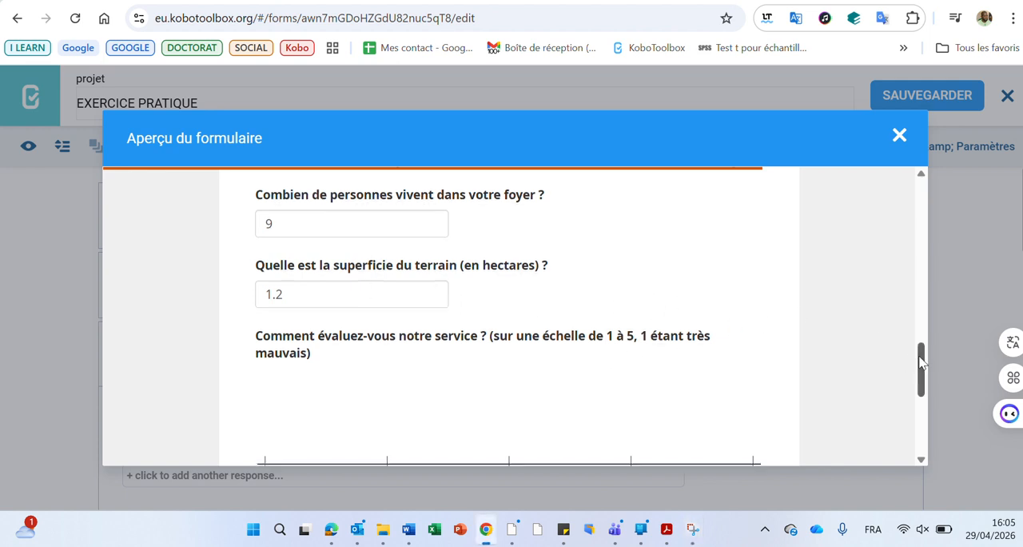
left_click_drag(920, 360, 922, 382)
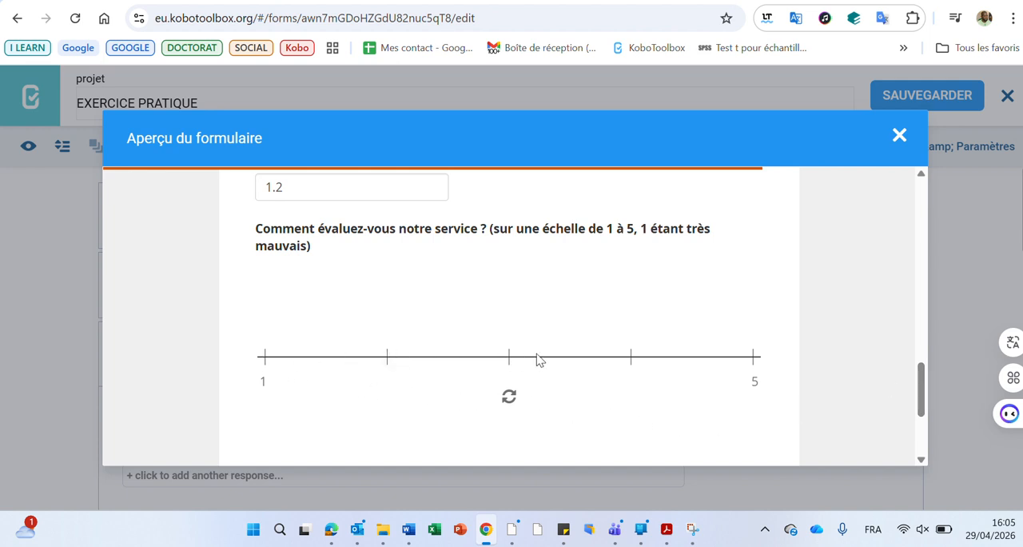
left_click(509, 357)
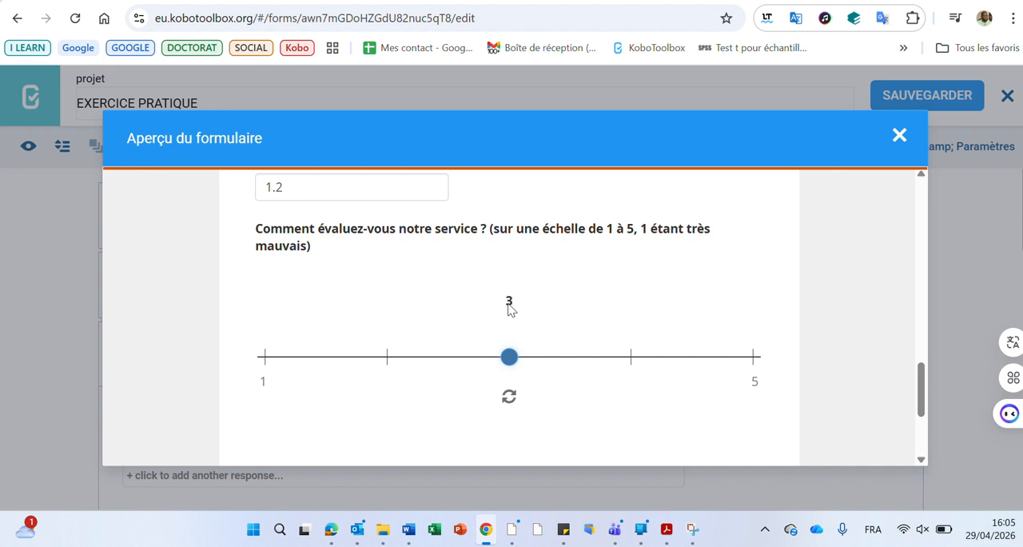
left_click(899, 137)
Change the service rating range to end at 10 with a step of 2.
scroll(398, 328, "down", 10)
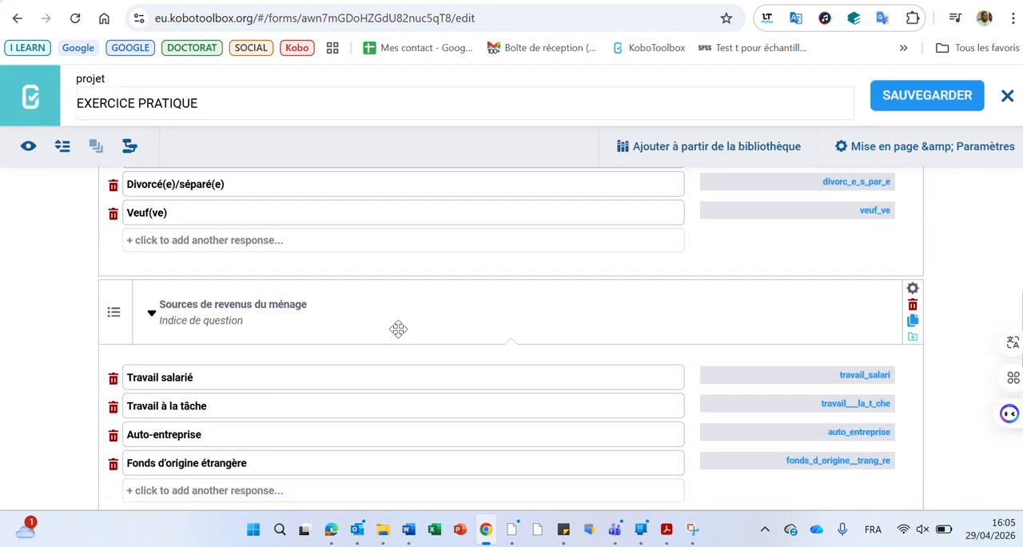
left_click(176, 434)
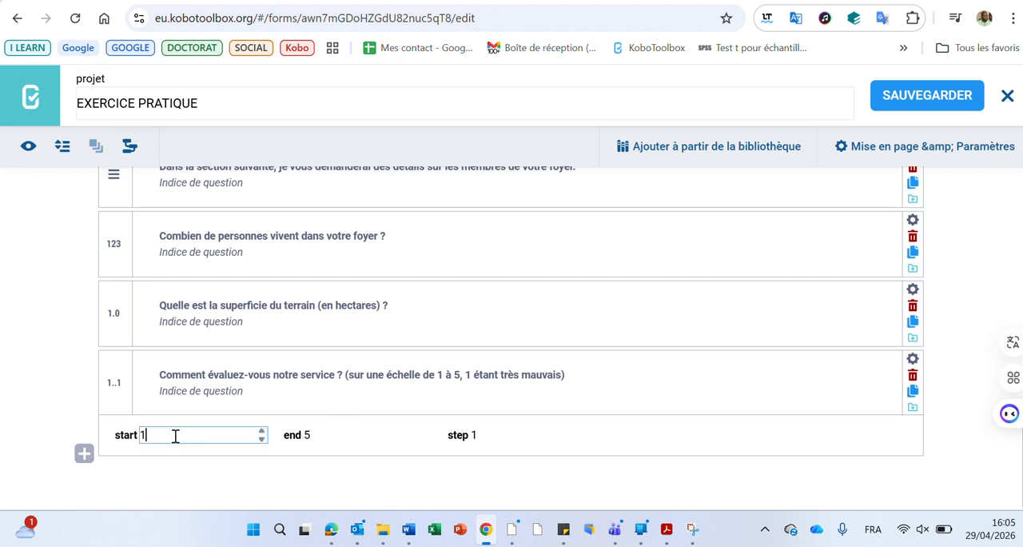
left_click(333, 437)
key("BackSpace")
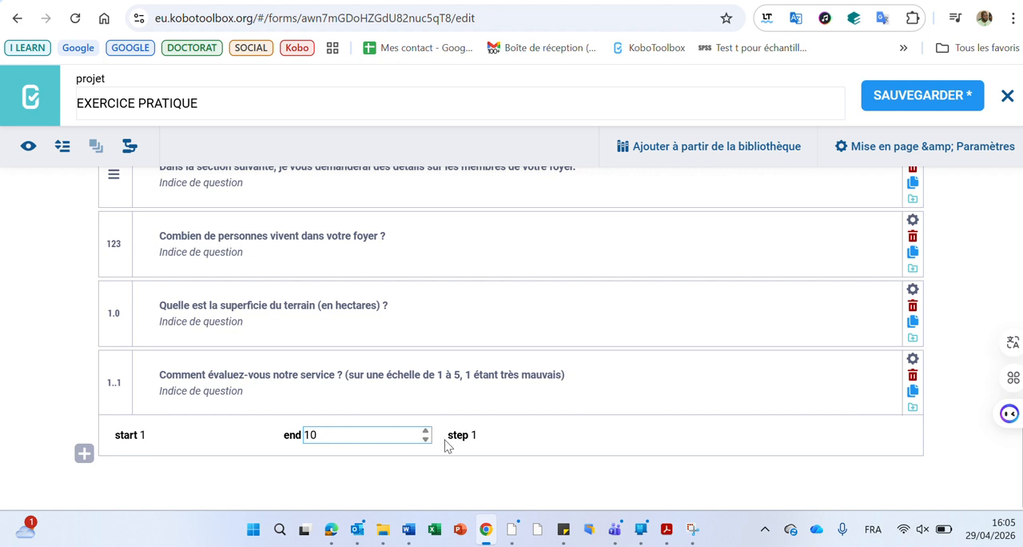
left_click(487, 438)
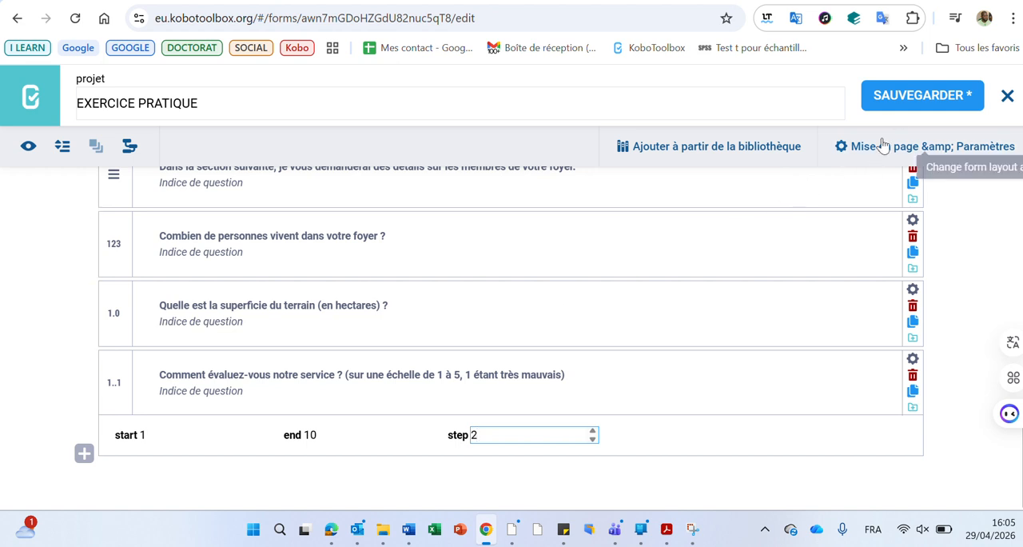
Save the form and test the 1 to 10 service rating scale in the preview by choosing 3 and 5.
left_click(902, 106)
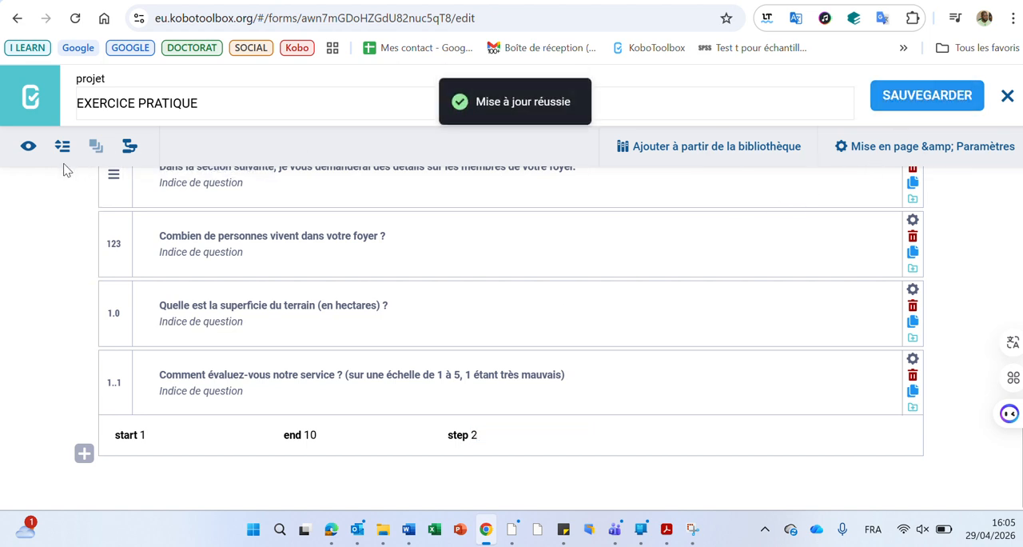
left_click(28, 148)
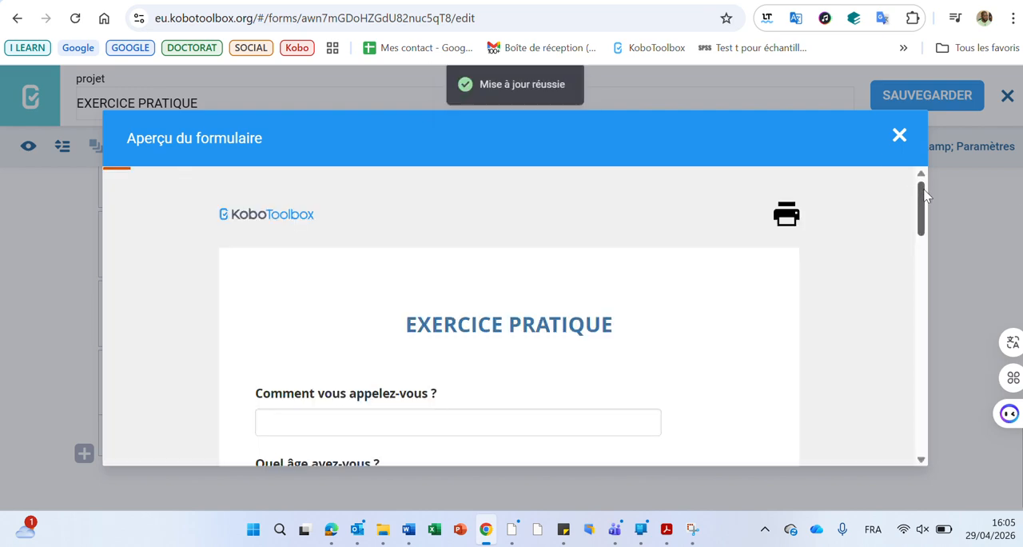
left_click_drag(923, 197, 929, 400)
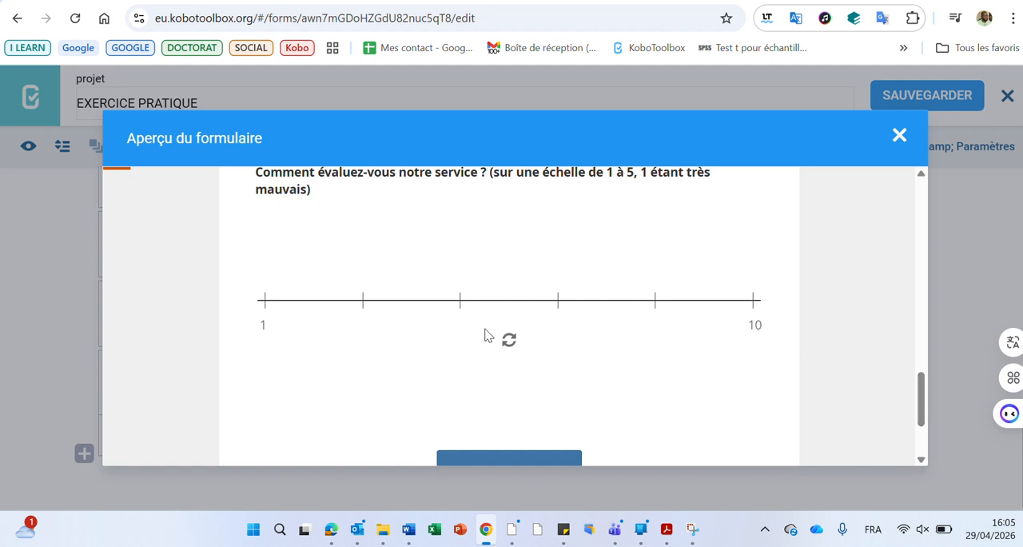
left_click(368, 300)
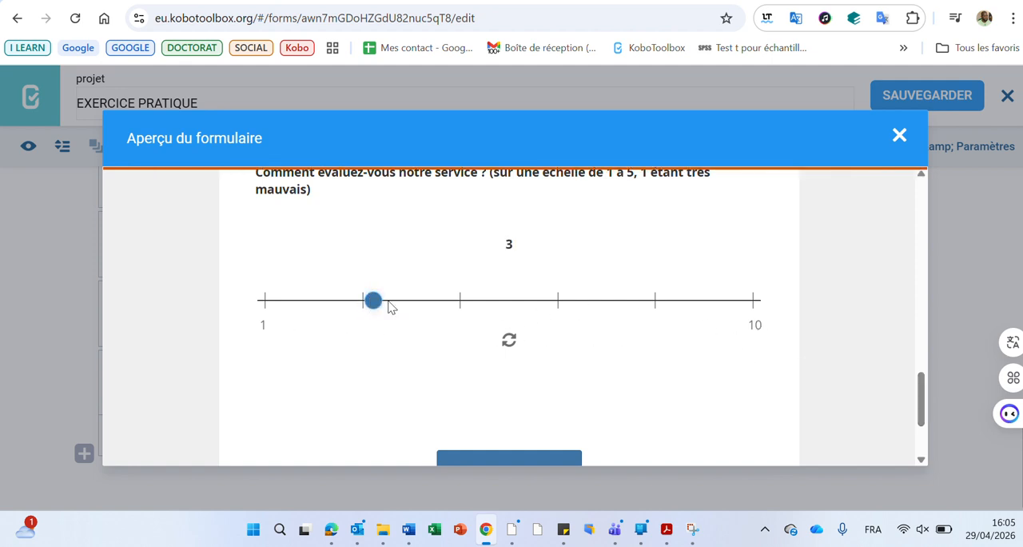
left_click(460, 303)
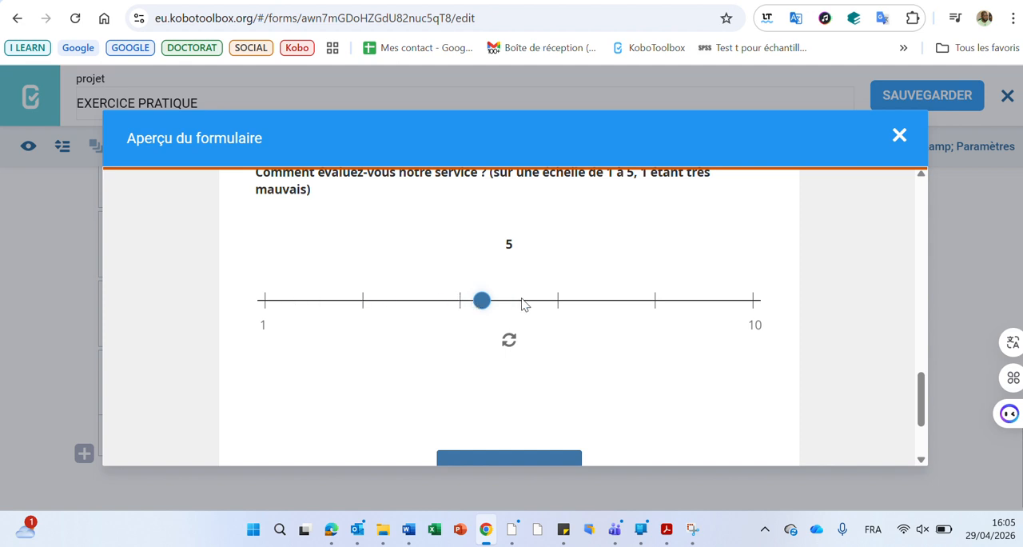
left_click(900, 135)
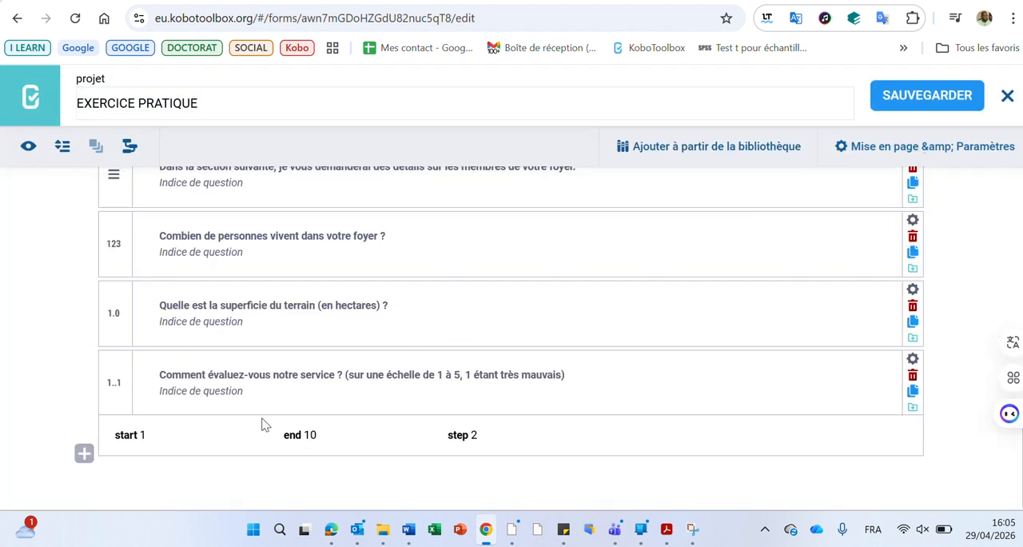
Clear the service rating range's start value so it uses the default 0, and save the form.
left_click(165, 435)
key("BackSpace")
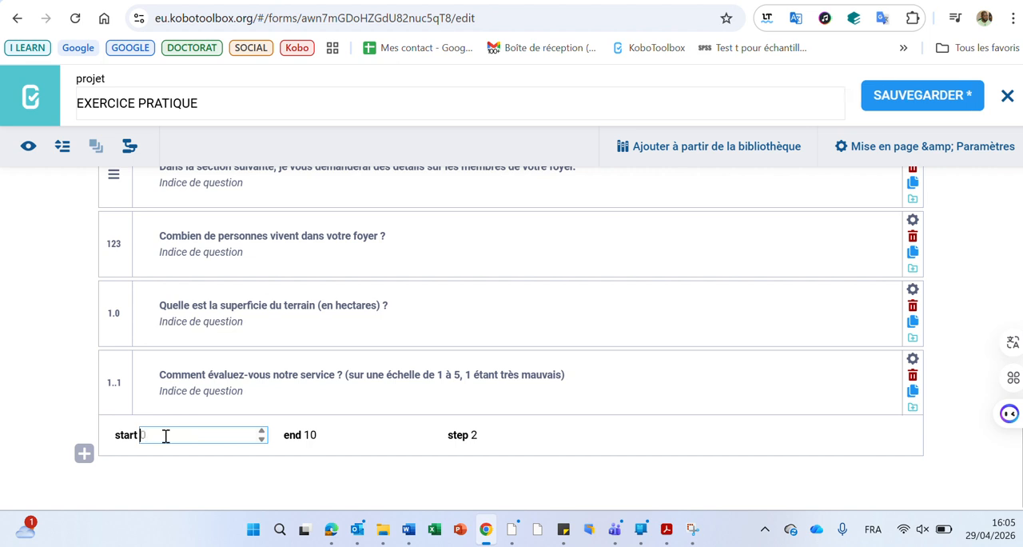
left_click(927, 95)
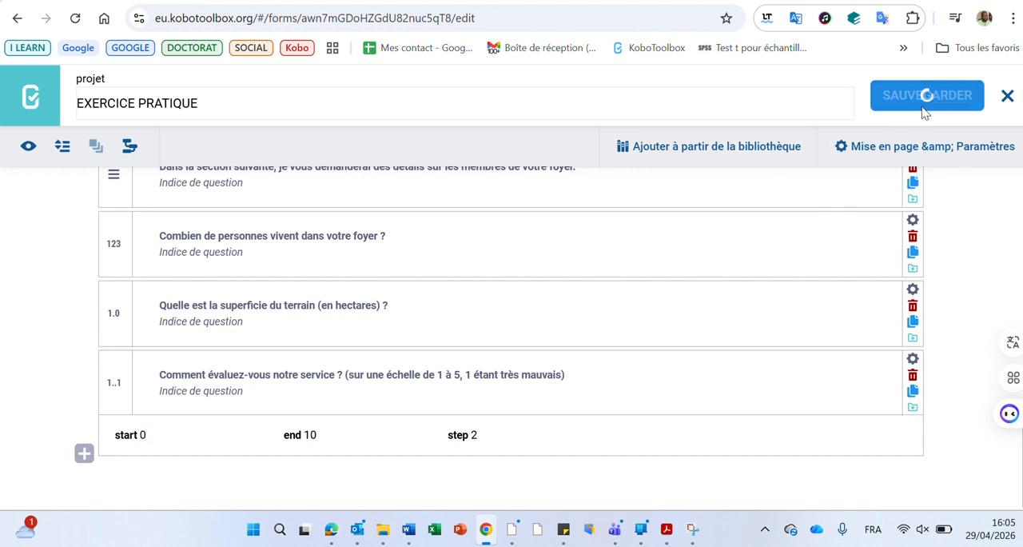
Preview the form, choose 2 on the service rating scale starting at 0, and close the preview.
left_click(28, 146)
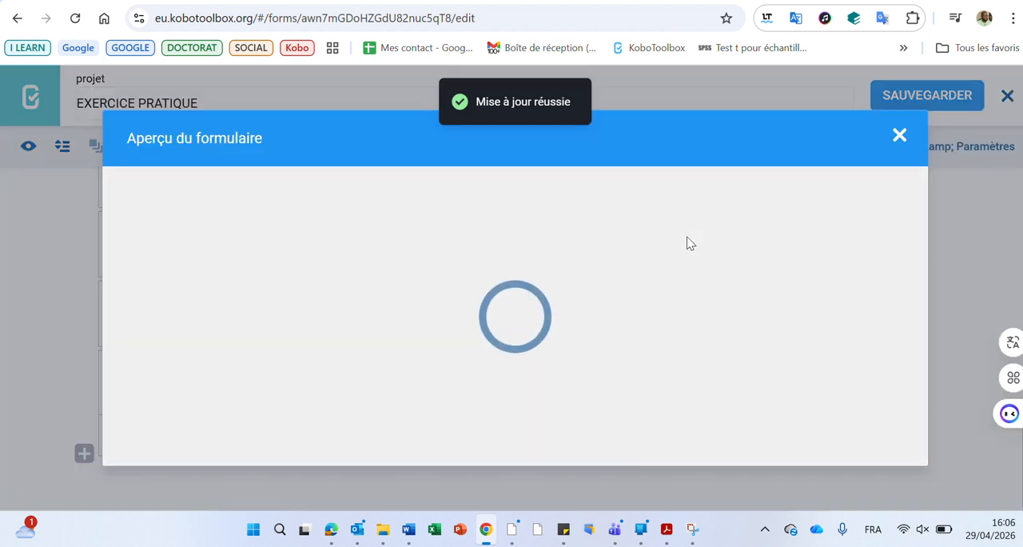
left_click_drag(923, 220, 926, 436)
scroll(616, 314, "up", 2)
left_click(365, 330)
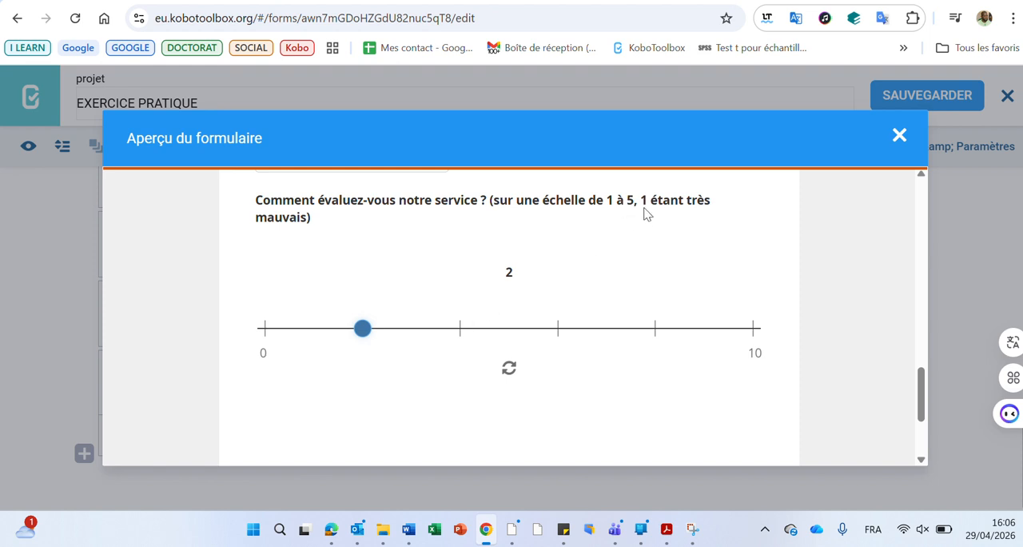
left_click(899, 154)
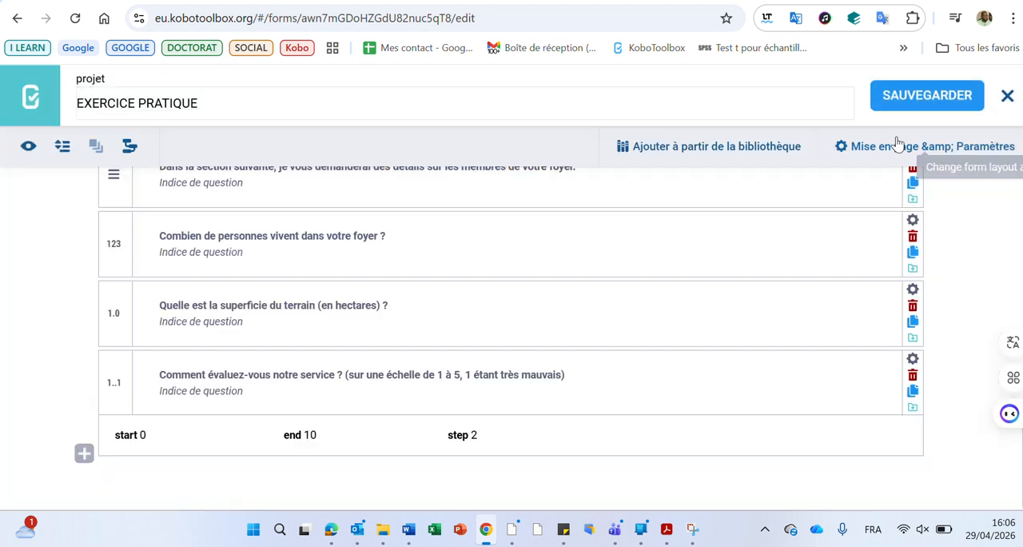
Set the service rating range back to start 1, end 5 and step 1, and save the form.
left_click(202, 437)
key("BackSpace")
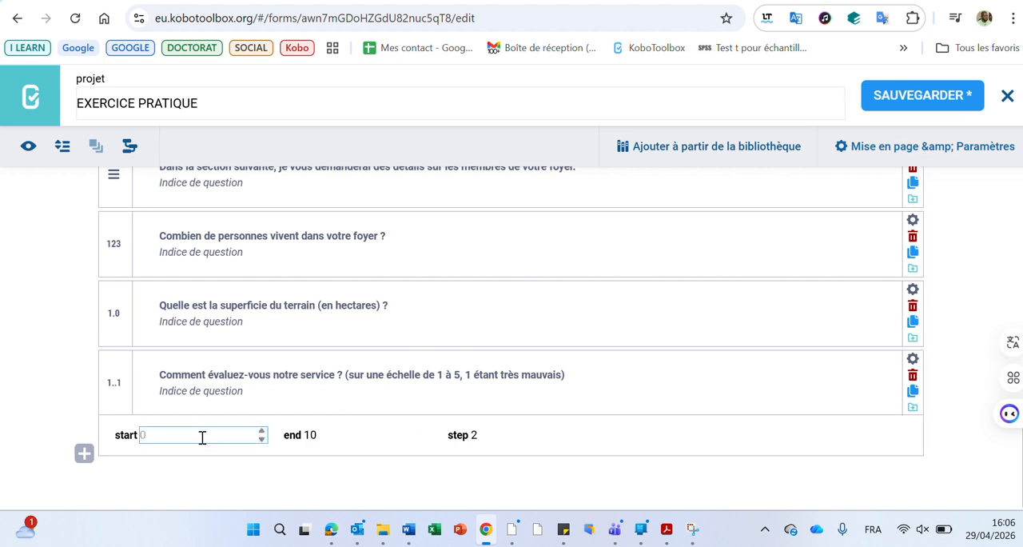
left_click(332, 434)
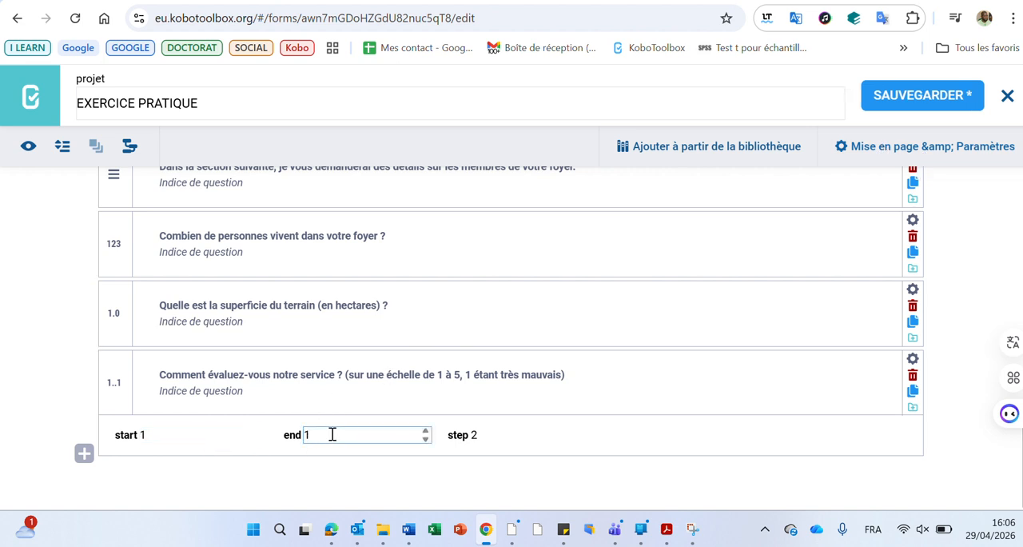
left_click(501, 434)
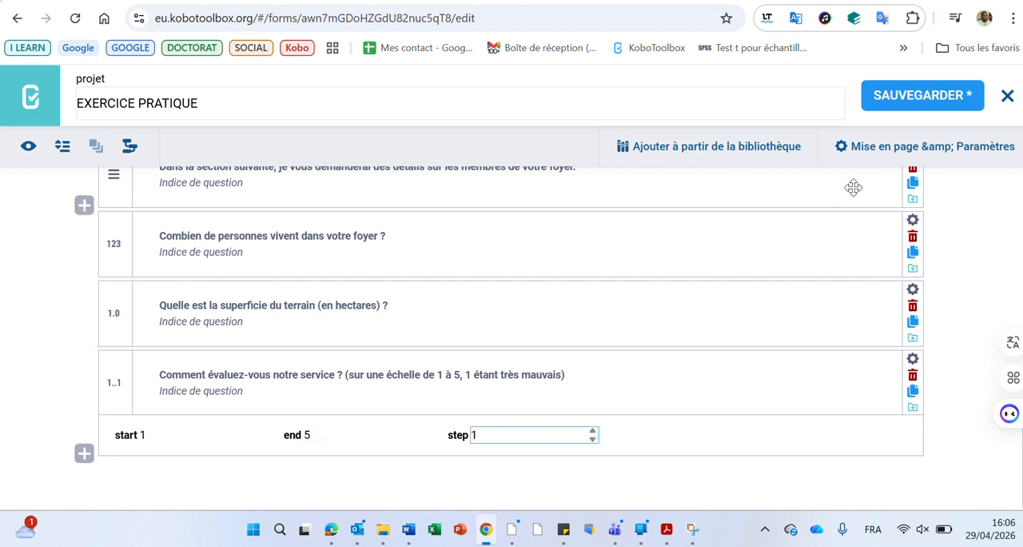
left_click(916, 95)
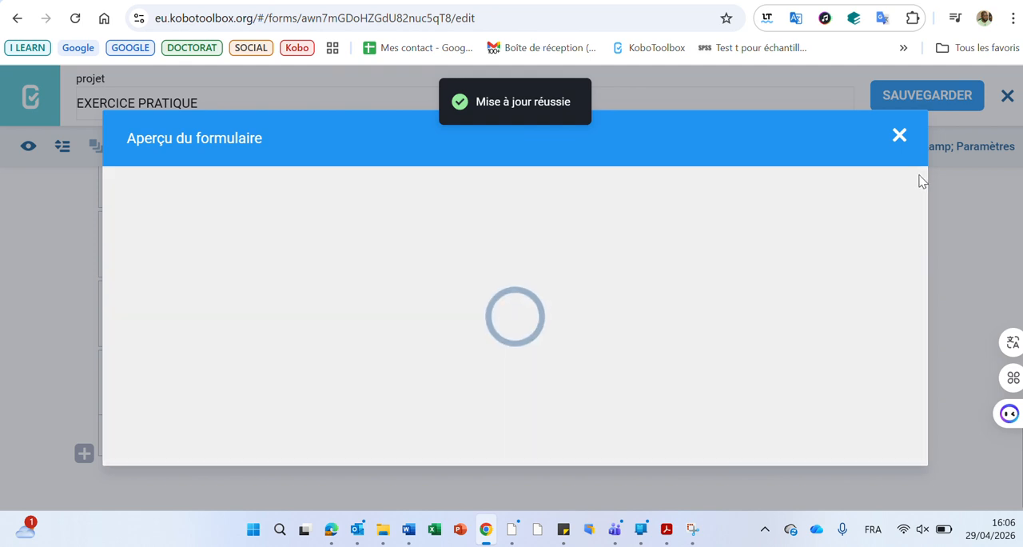
Test the 1 to 5 service rating scale in the form preview by choosing 2, 3 and 4 in turn.
left_click_drag(923, 212, 925, 384)
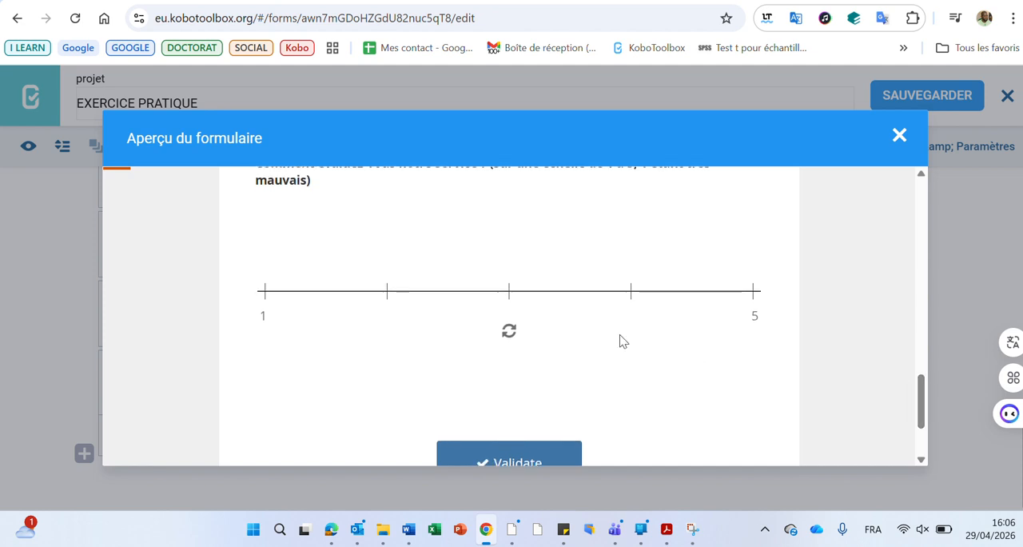
left_click(386, 292)
left_click(509, 292)
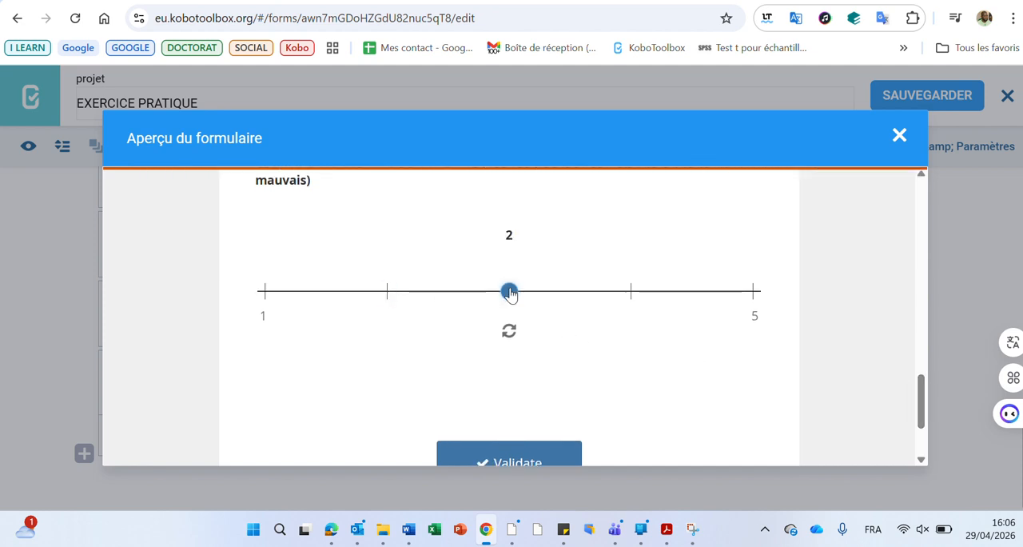
left_click(631, 293)
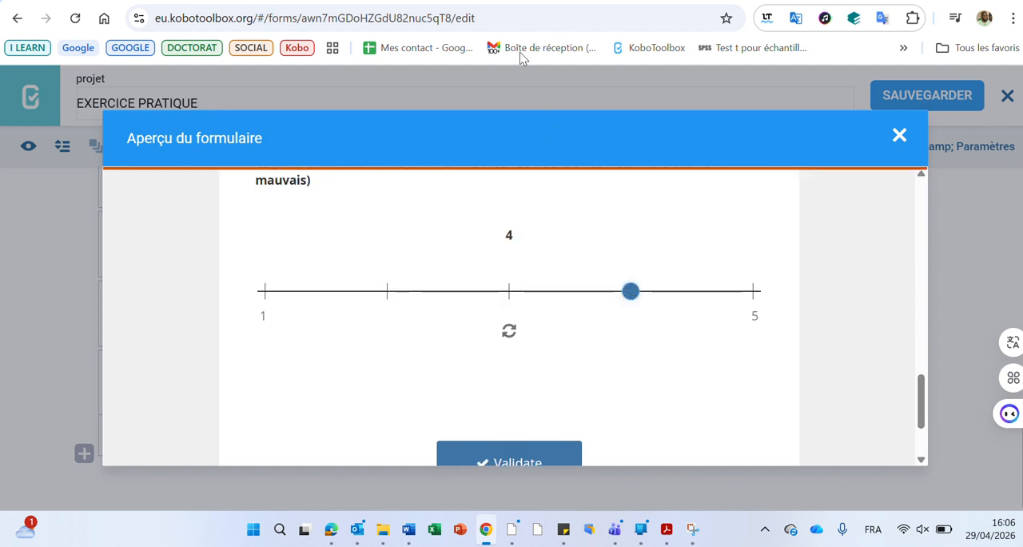